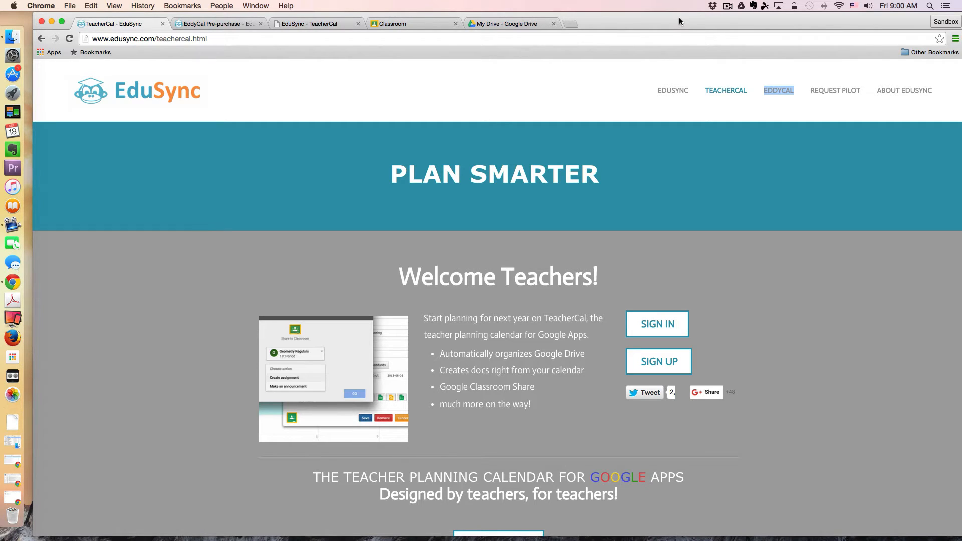
Switch to the EduSync TeacherCal calendar and look over the course controls for Google Classroom Training
left_click(310, 23)
left_click(250, 104)
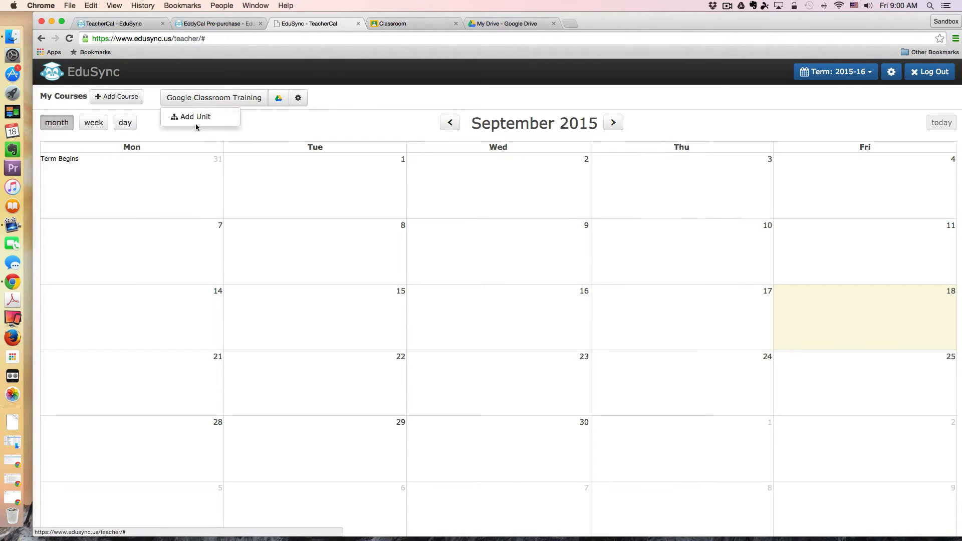
left_click(121, 100)
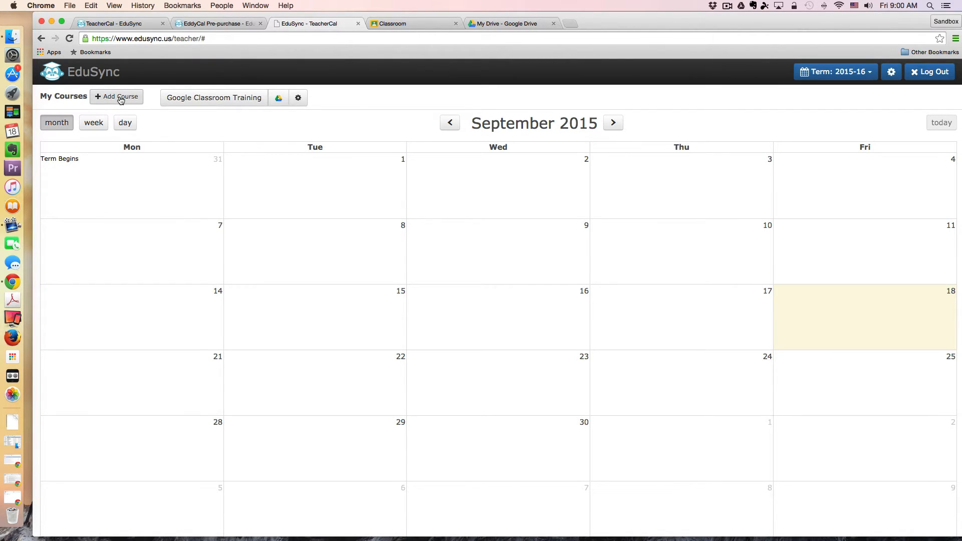
left_click(184, 96)
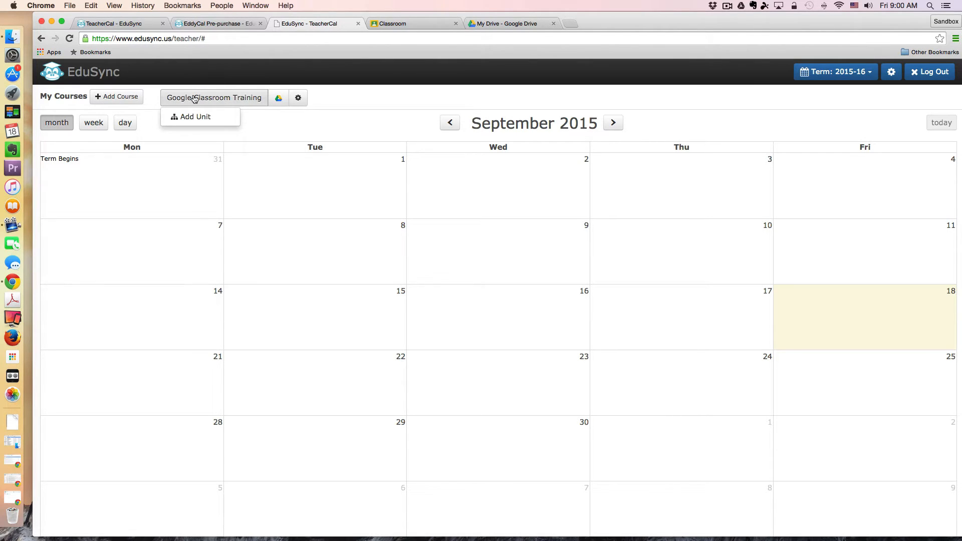
left_click(464, 93)
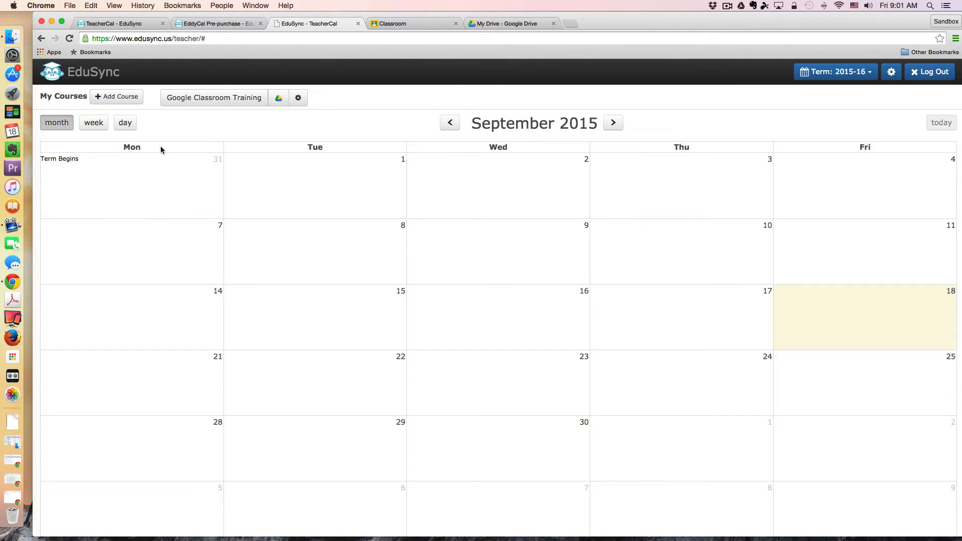
Start a new unit for the Google Classroom Training course titled "The Stream" with the description "Overview of the stream"
left_click(205, 101)
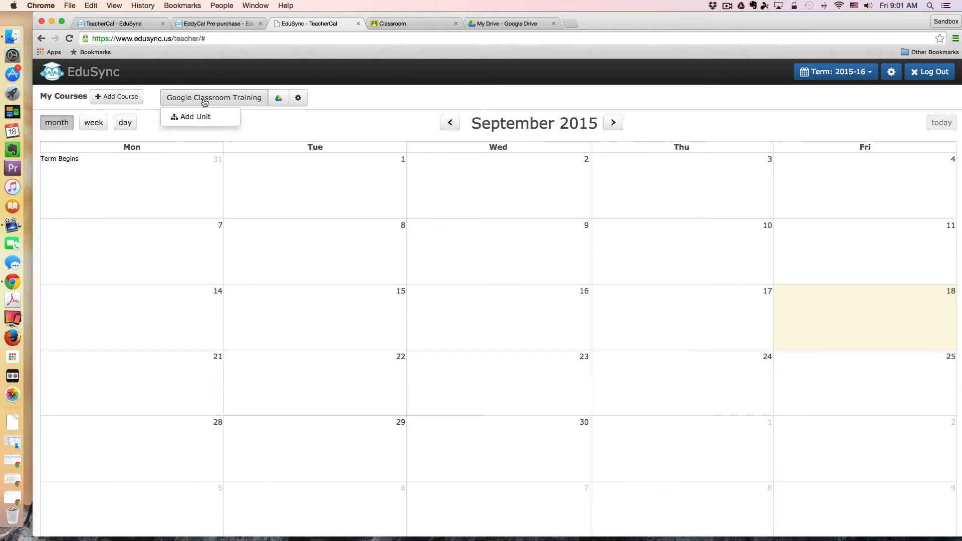
left_click(200, 116)
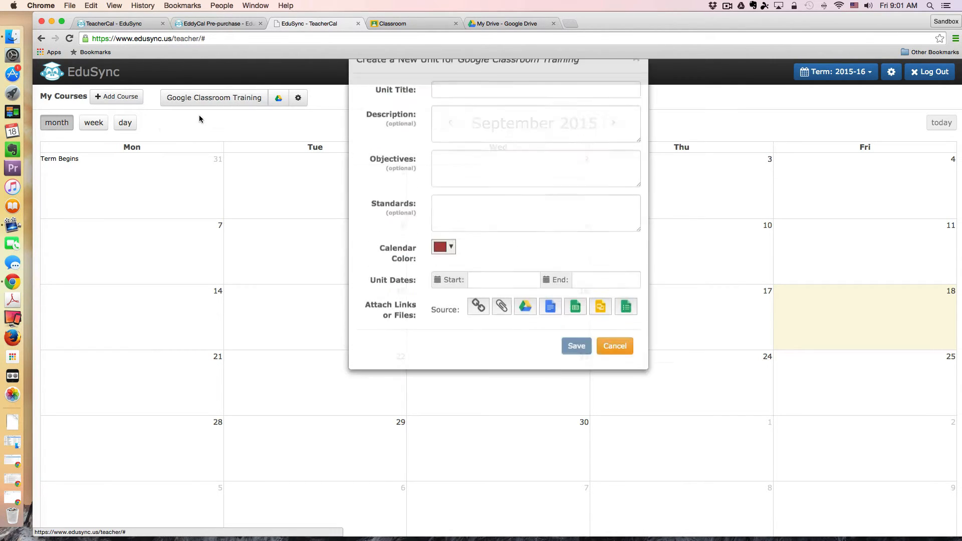
left_click(469, 120)
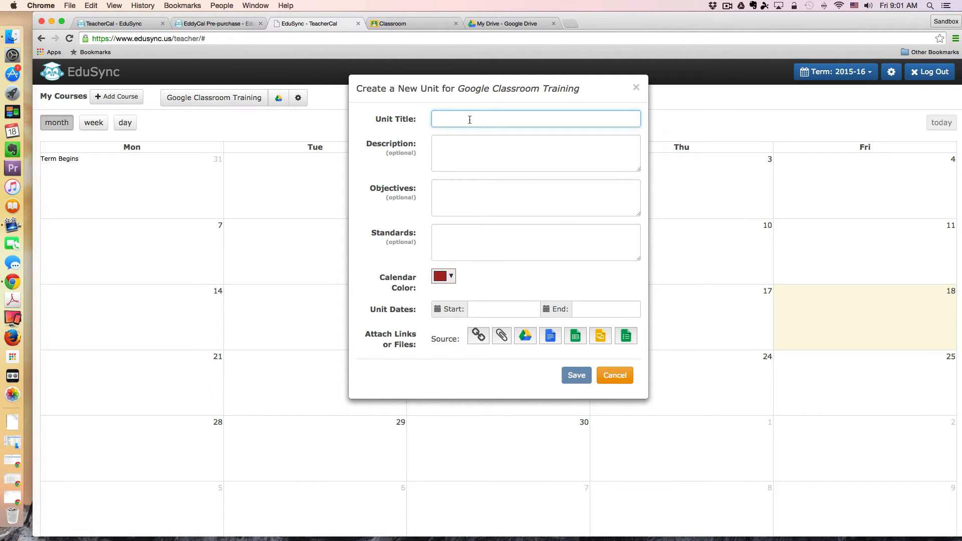
type("The Stream")
left_click(464, 150)
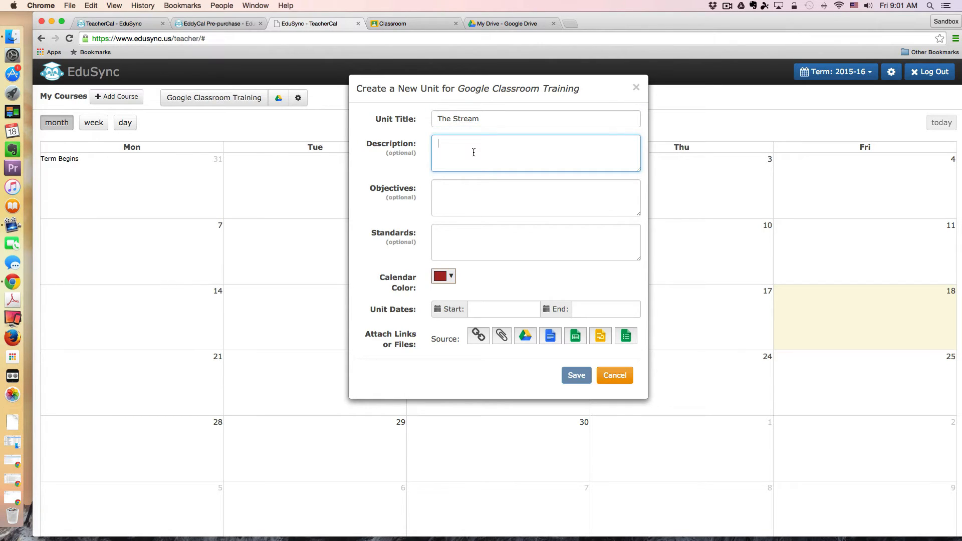
type("Overview of the stream")
left_click(480, 196)
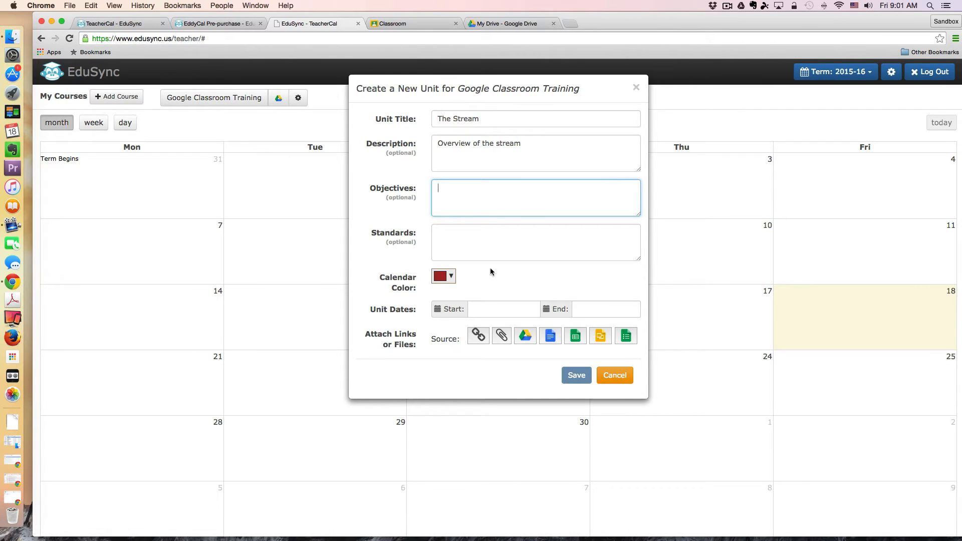
left_click(463, 240)
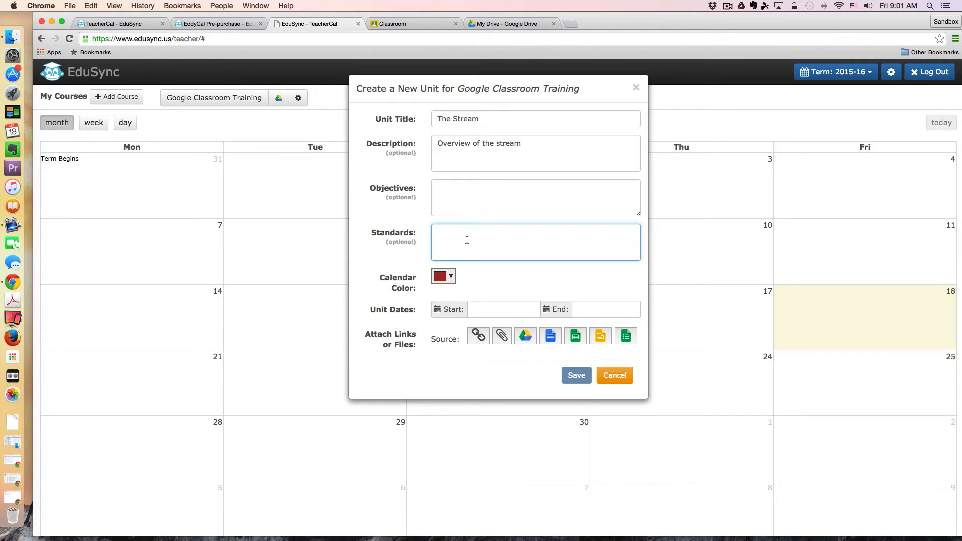
left_click(468, 208)
left_click(482, 238)
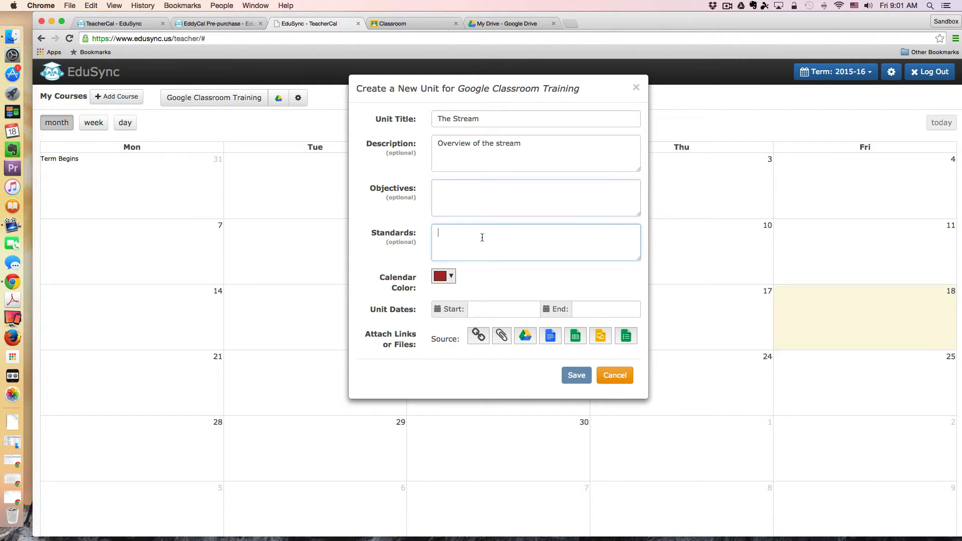
Set the unit's calendar color to blue and its dates from 2015-09-21 to 2015-09-23
left_click(450, 276)
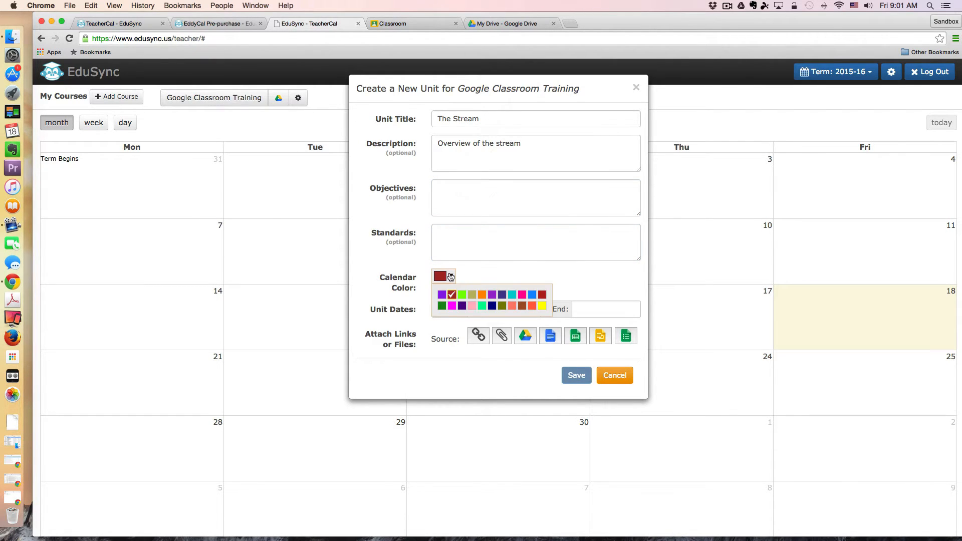
left_click(532, 295)
left_click(591, 284)
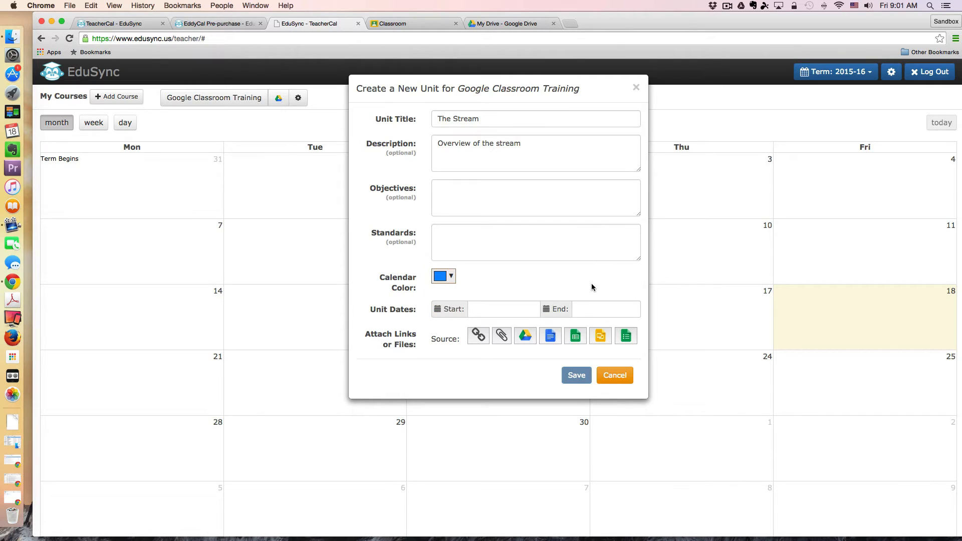
left_click(487, 313)
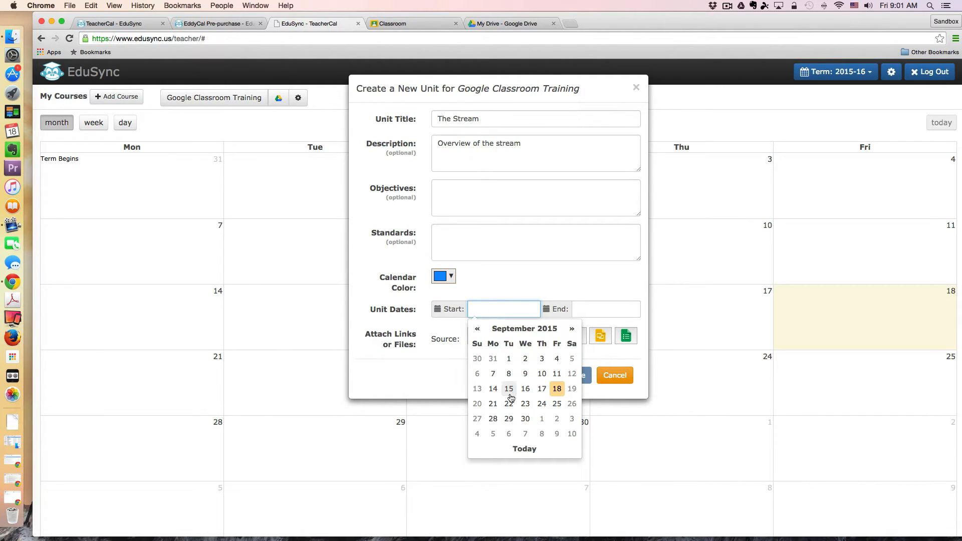
left_click(495, 405)
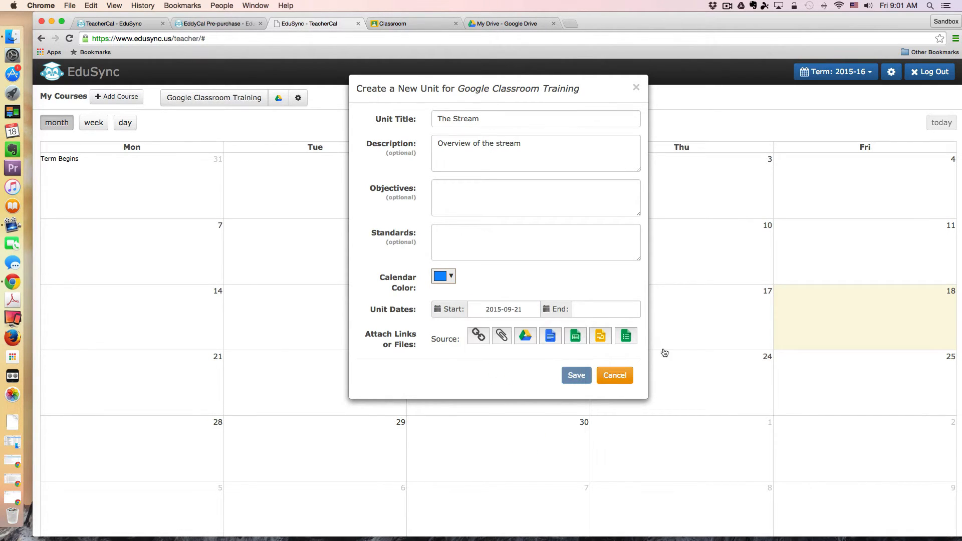
left_click(592, 312)
left_click(629, 404)
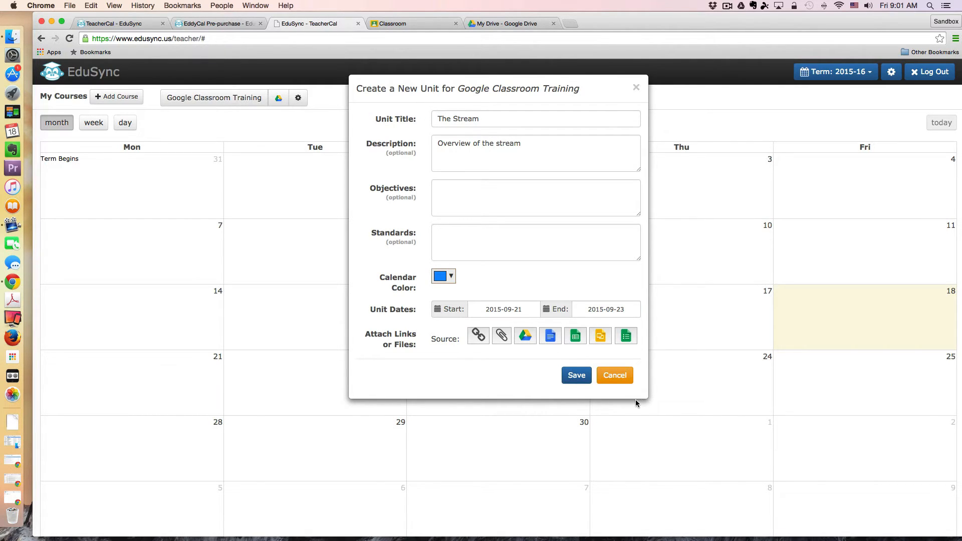
Attach "All about the Stream" from the Google Classroom Training Resources folder in Google Drive and save the unit
left_click(525, 336)
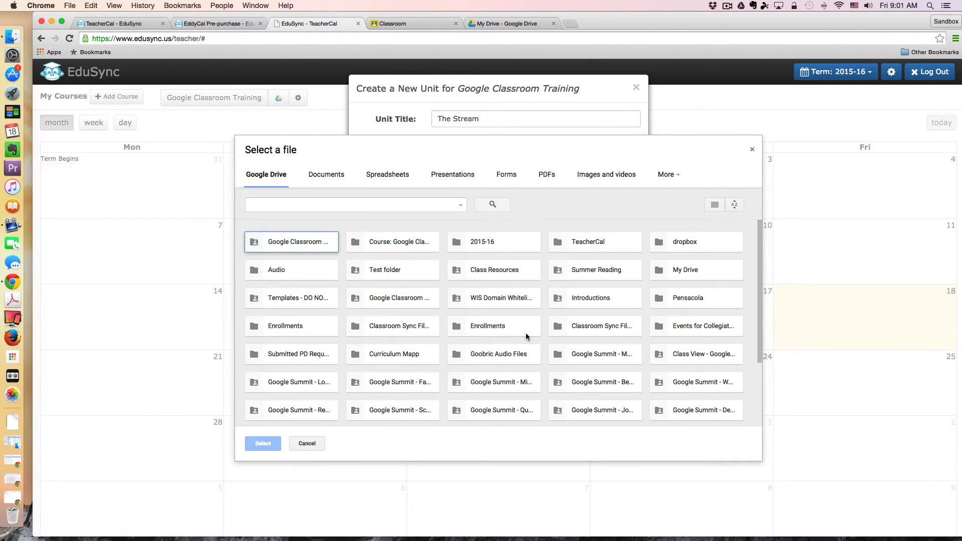
scroll(525, 336, "down", 1)
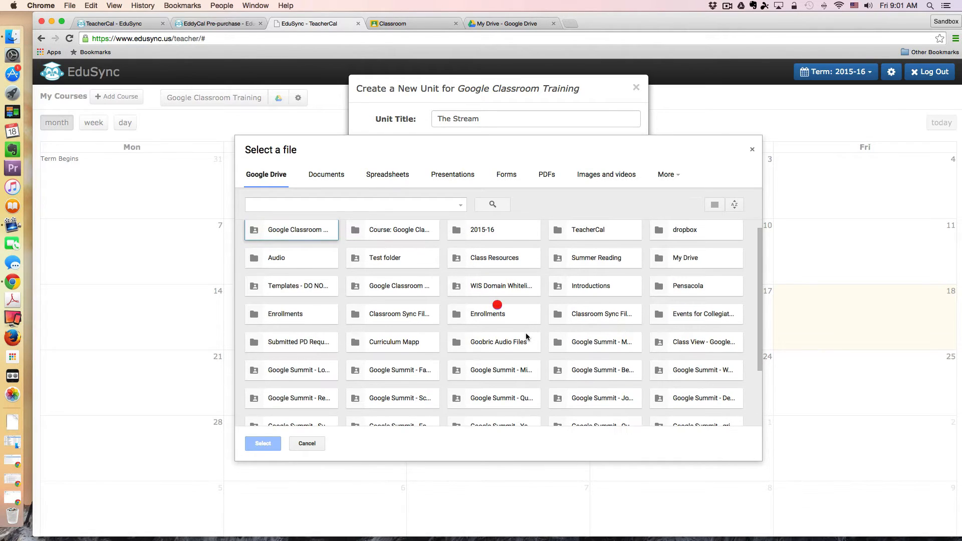
scroll(526, 337, "up", 1)
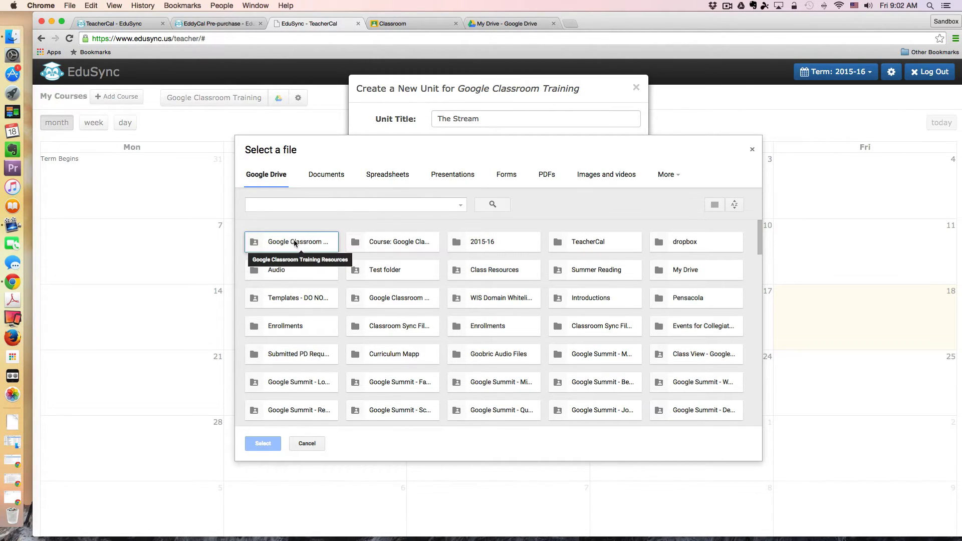
double_click(299, 242)
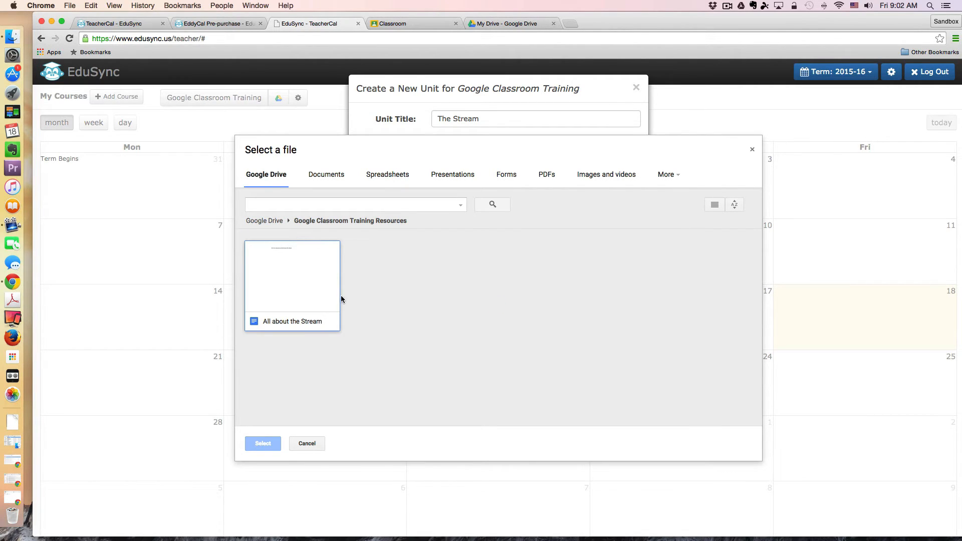
left_click(298, 287)
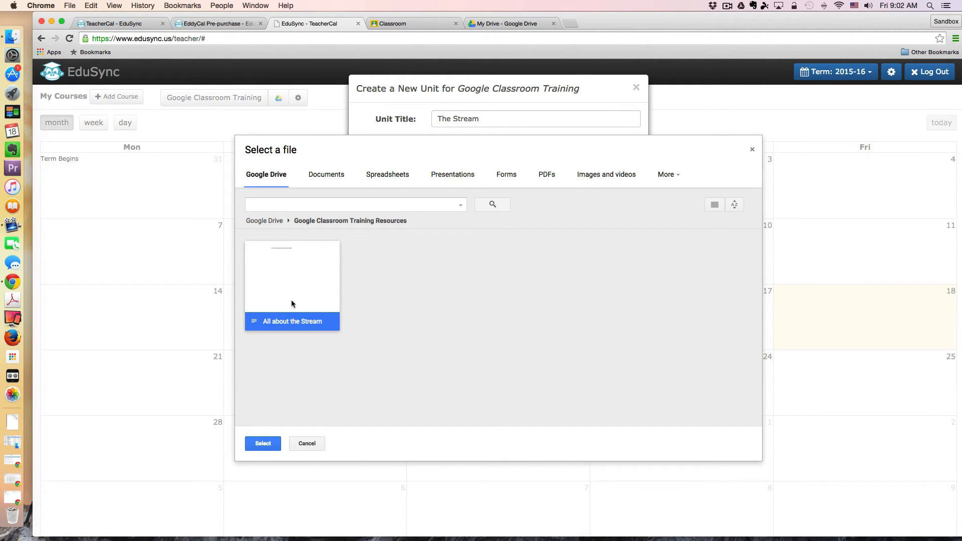
left_click(265, 445)
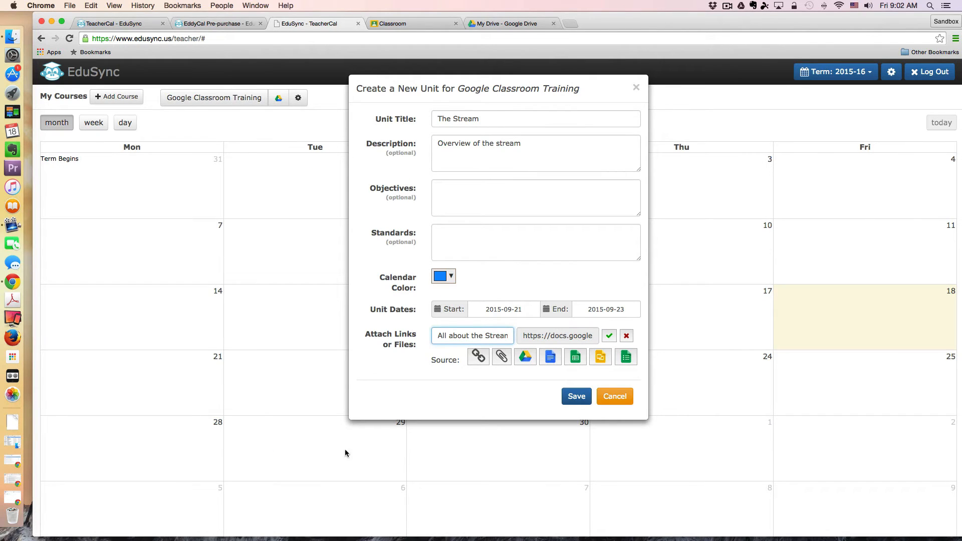
left_click(577, 397)
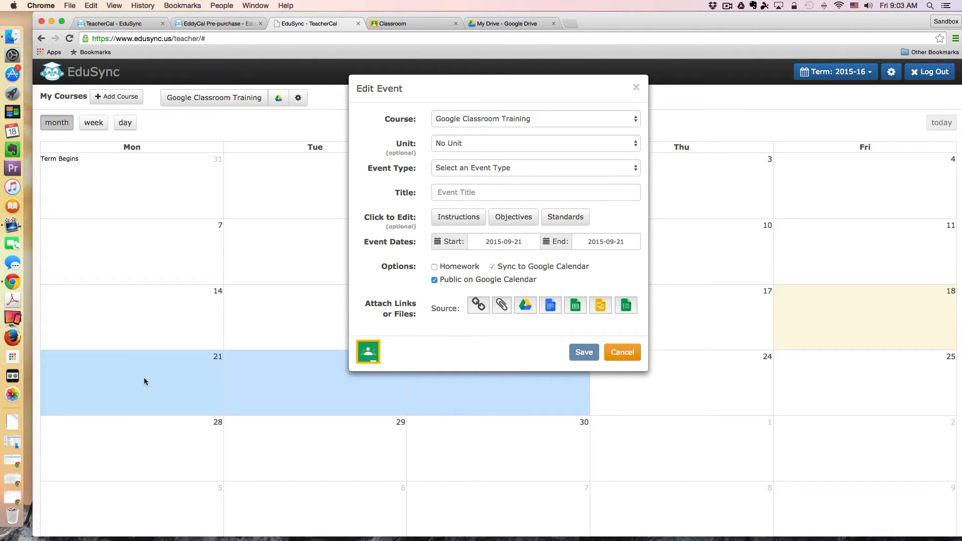
Assign the September 21 event to The Stream unit and set its event type to Assignment
left_click(634, 144)
left_click(630, 153)
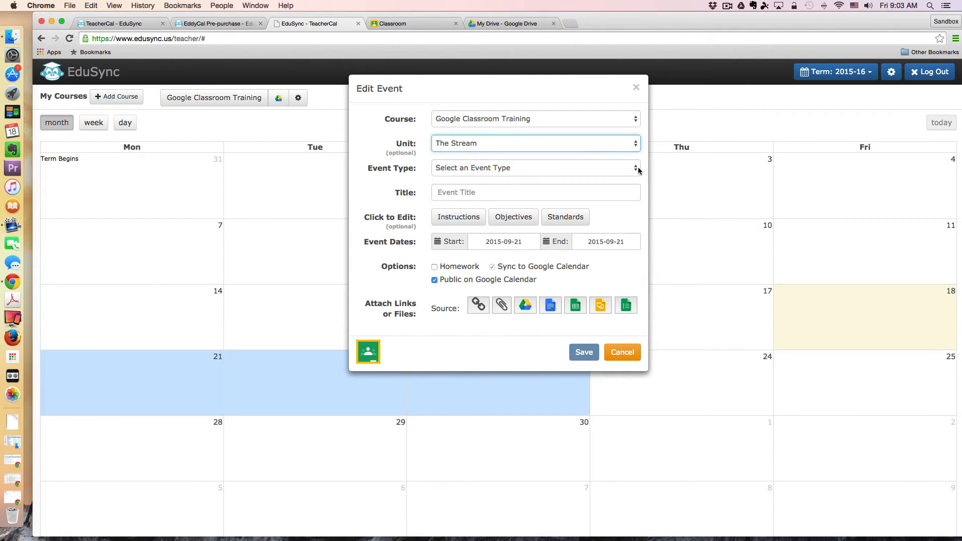
left_click(638, 171)
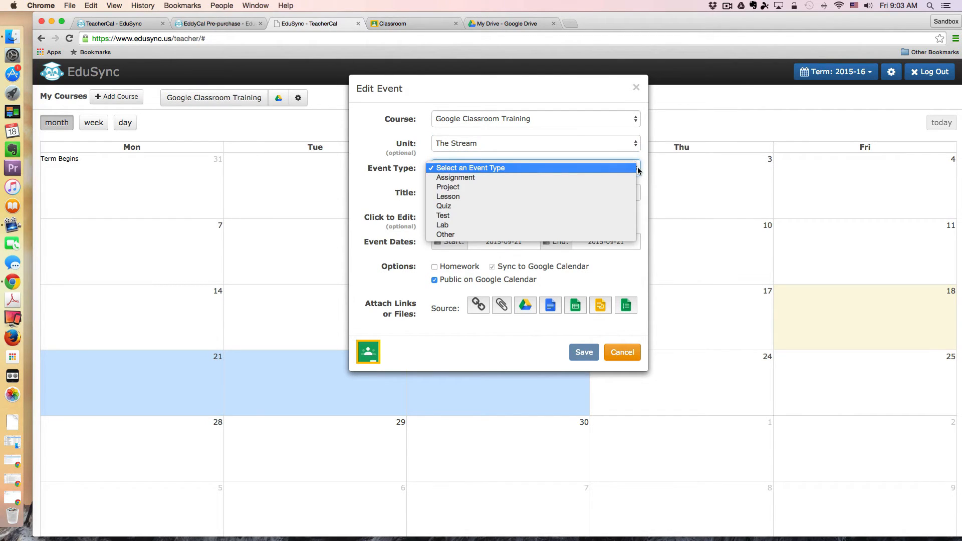
left_click(454, 178)
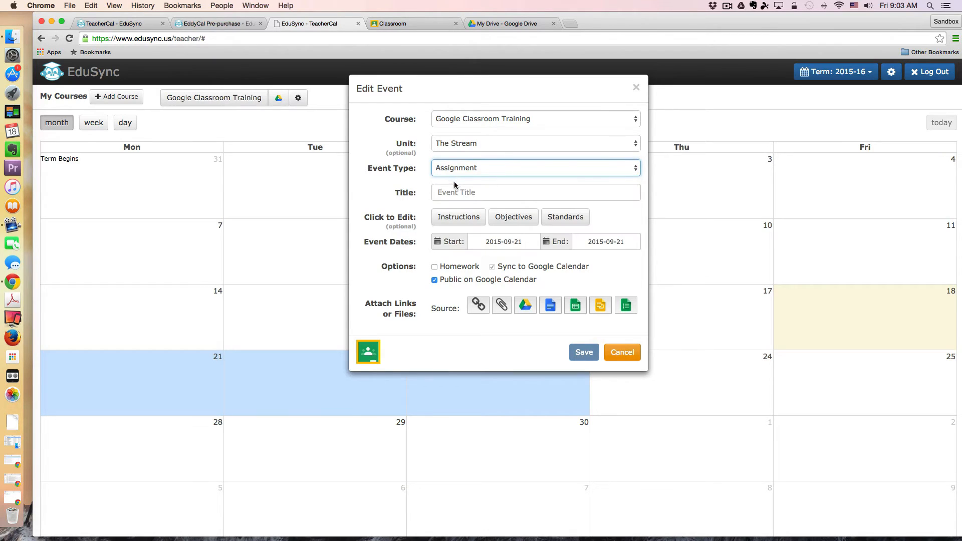
Title the event "Add an original post to the stream." and mark it as homework
left_click(481, 192)
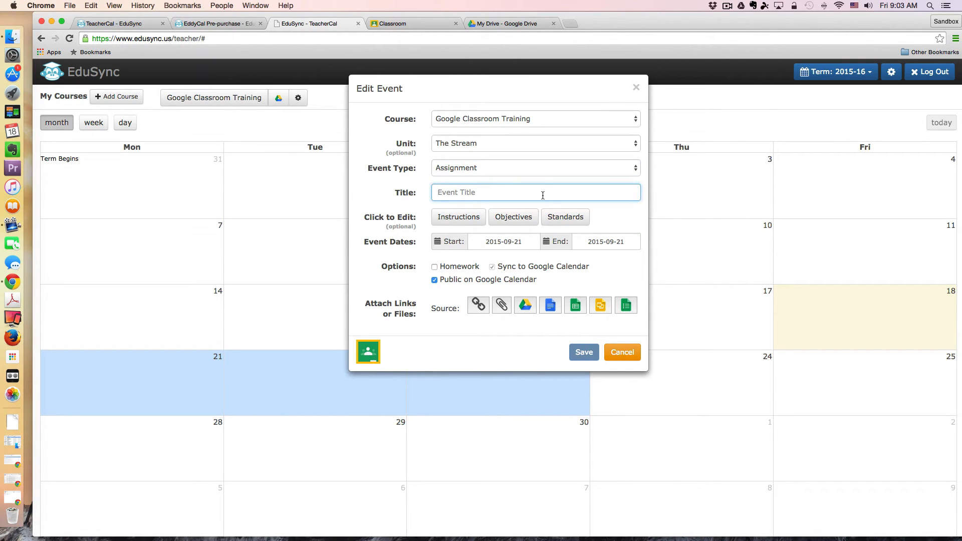
type("A")
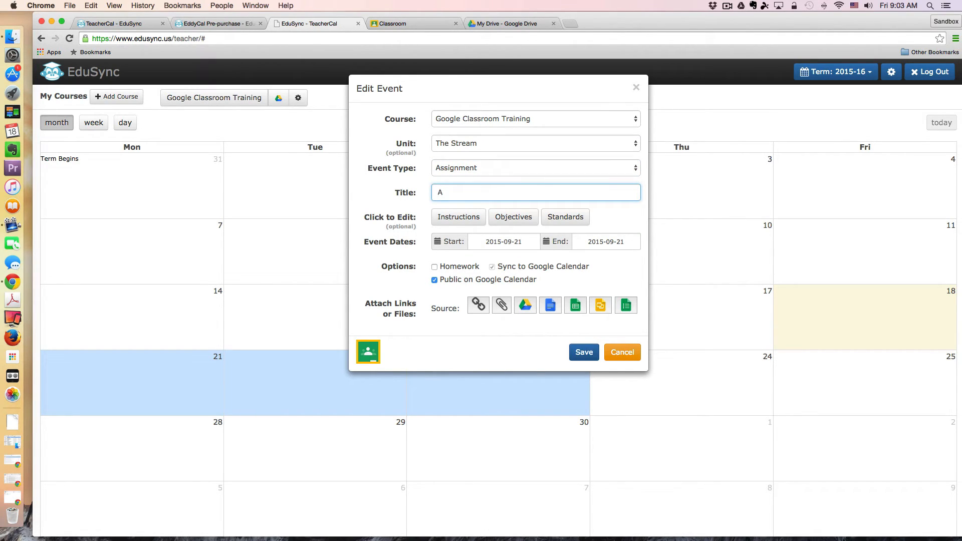
type("dd an original post to the stream.")
left_click(434, 268)
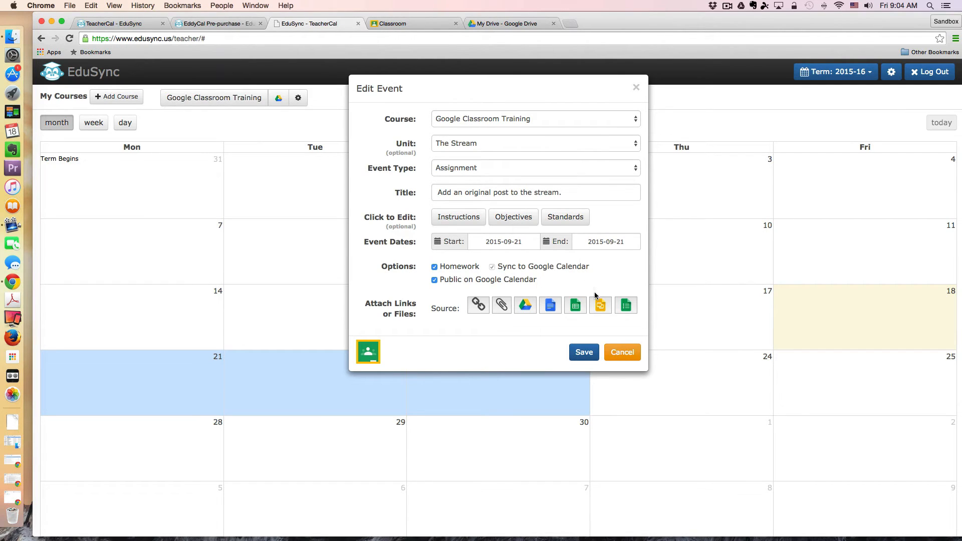
Save the assignment event and start sharing it to Google Classroom
left_click(370, 355)
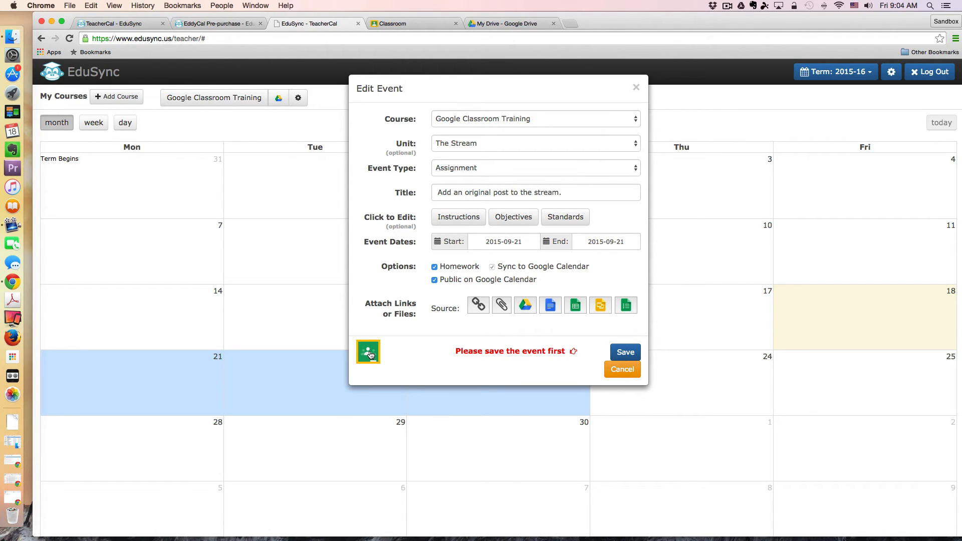
left_click(624, 352)
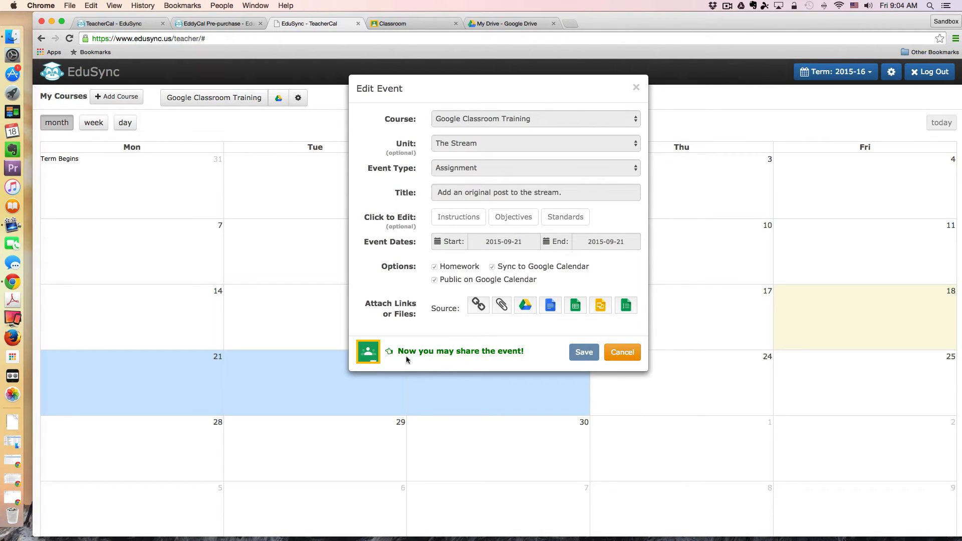
left_click(369, 352)
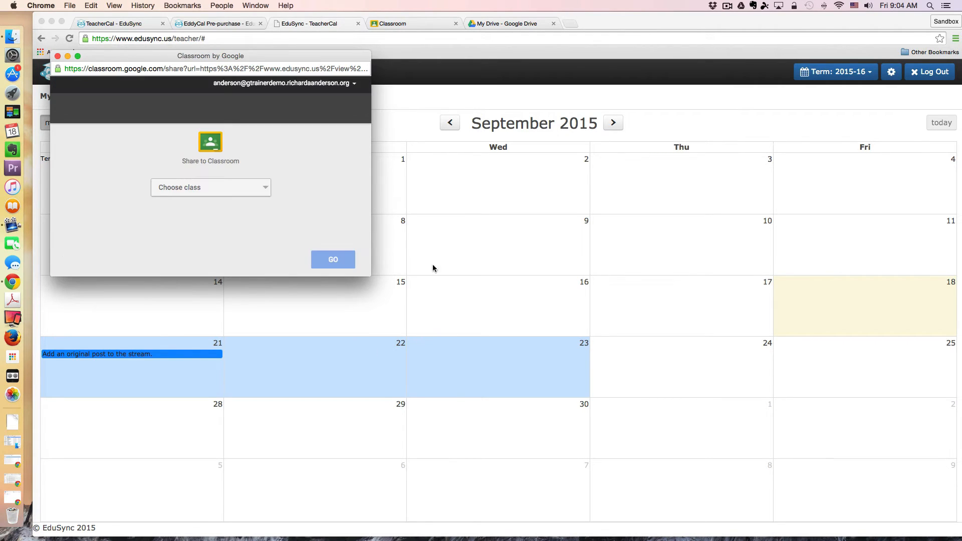
Create an assignment from the event in the Google Classroom Training class, Section 1, and assign it with the Sep 21 due date
left_click(267, 190)
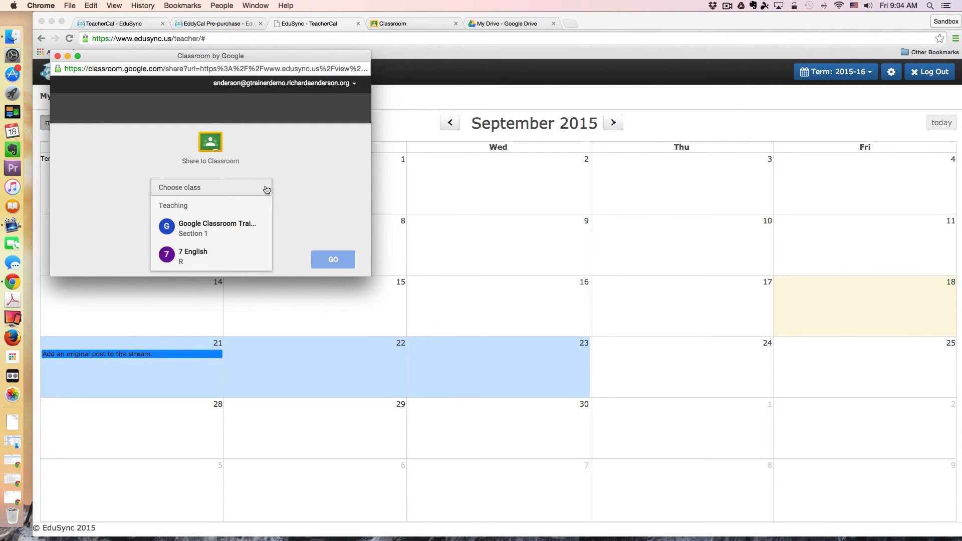
left_click(207, 228)
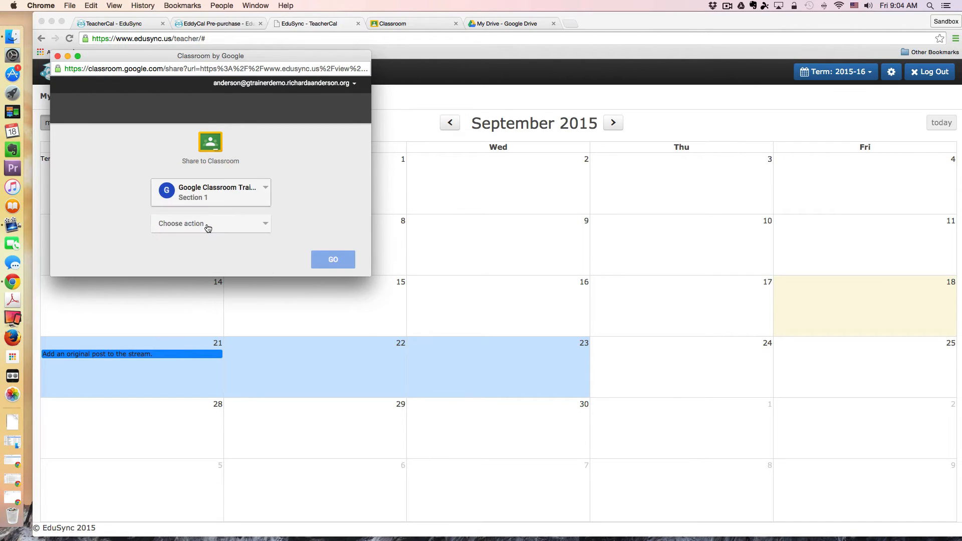
left_click(262, 226)
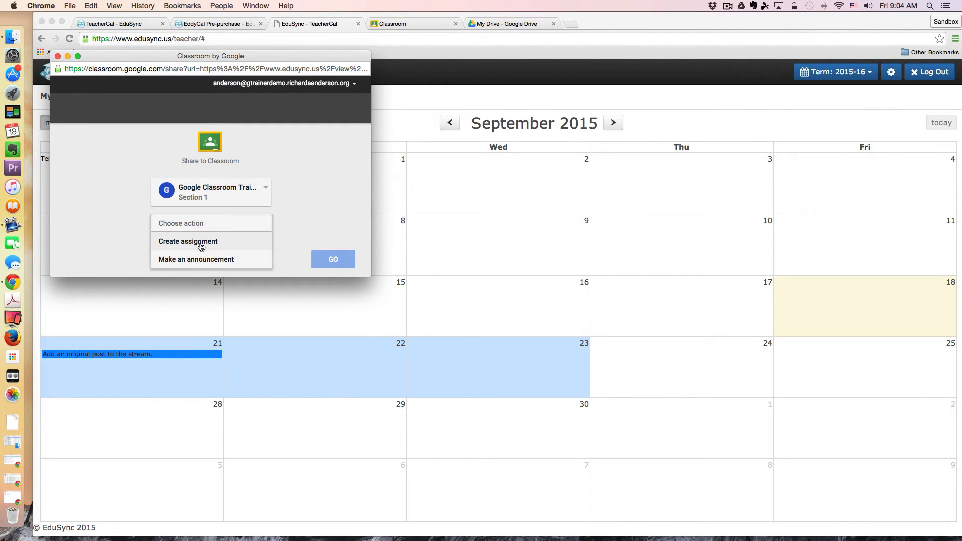
left_click(201, 243)
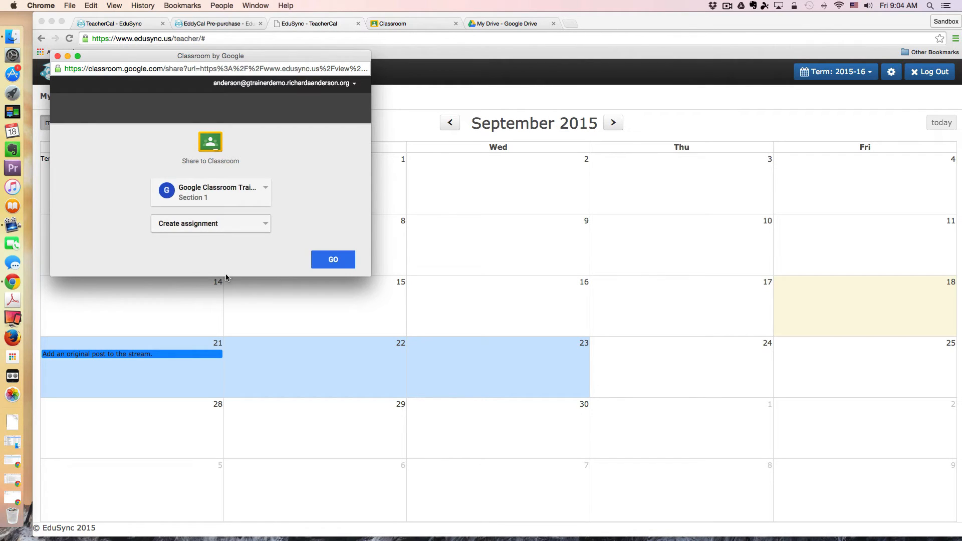
left_click(335, 261)
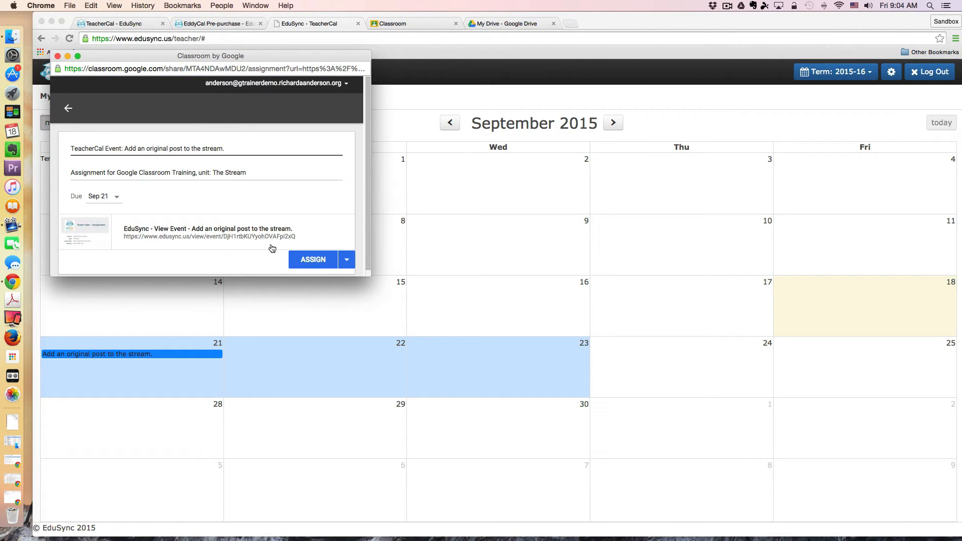
left_click(317, 260)
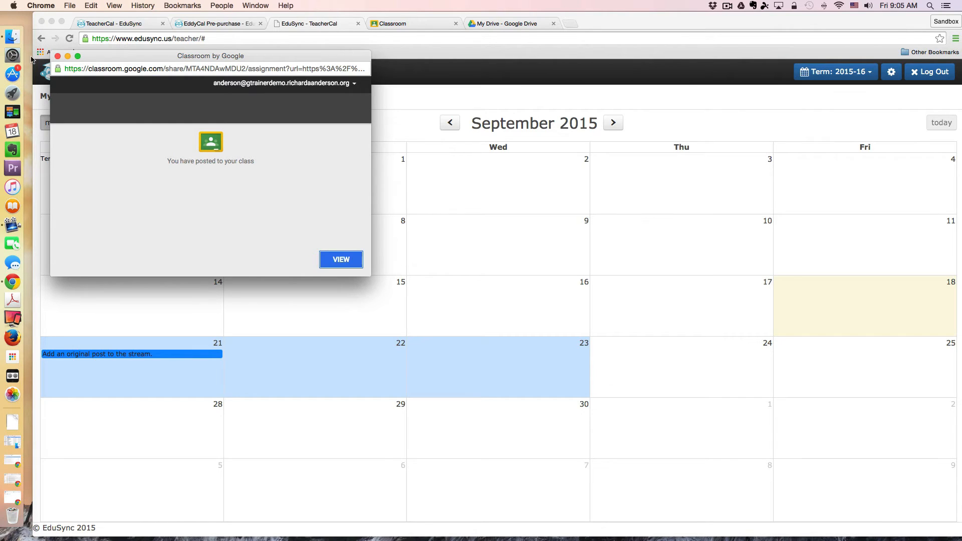
left_click(57, 56)
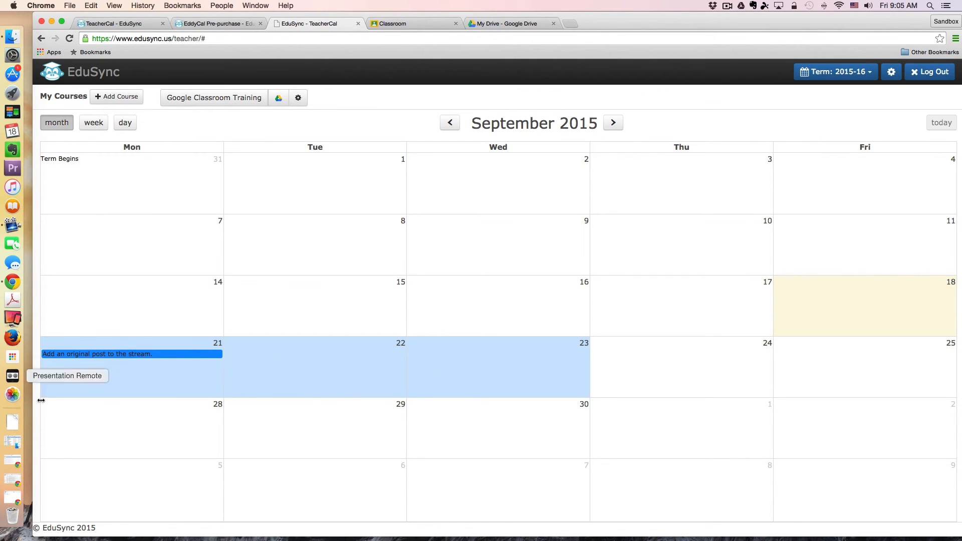
Review the event's summary on September 21 and the Google integration options in the TeacherCal user settings
mouse_move(154, 359)
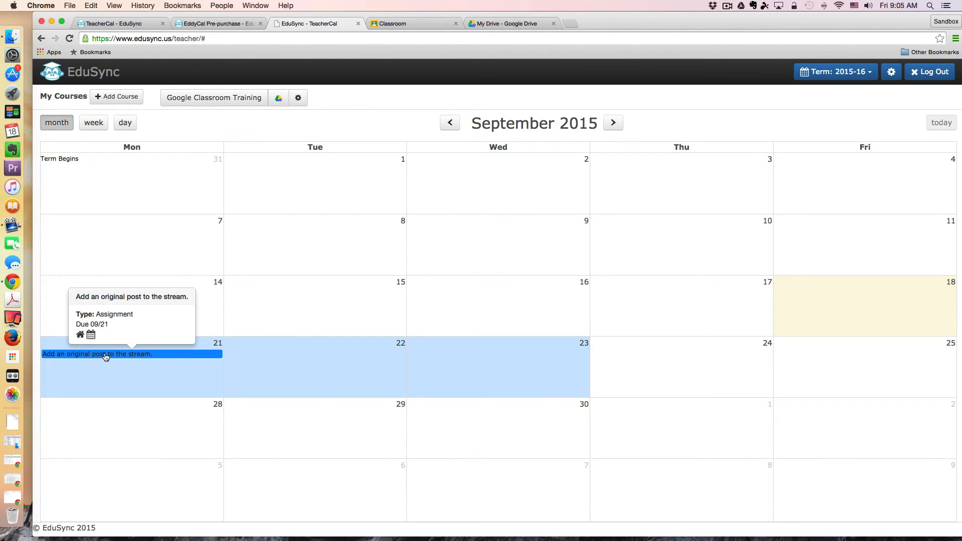
left_click(870, 73)
left_click(801, 75)
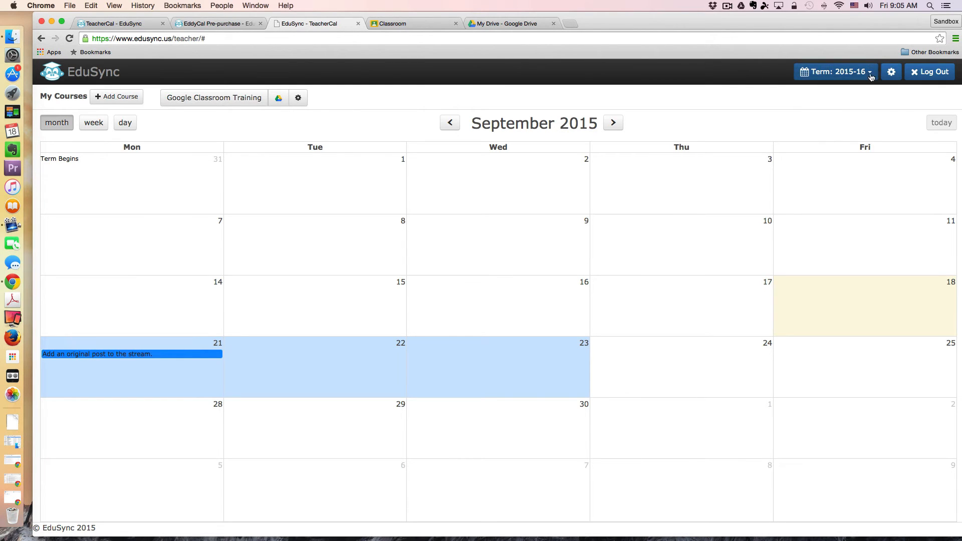
left_click(892, 72)
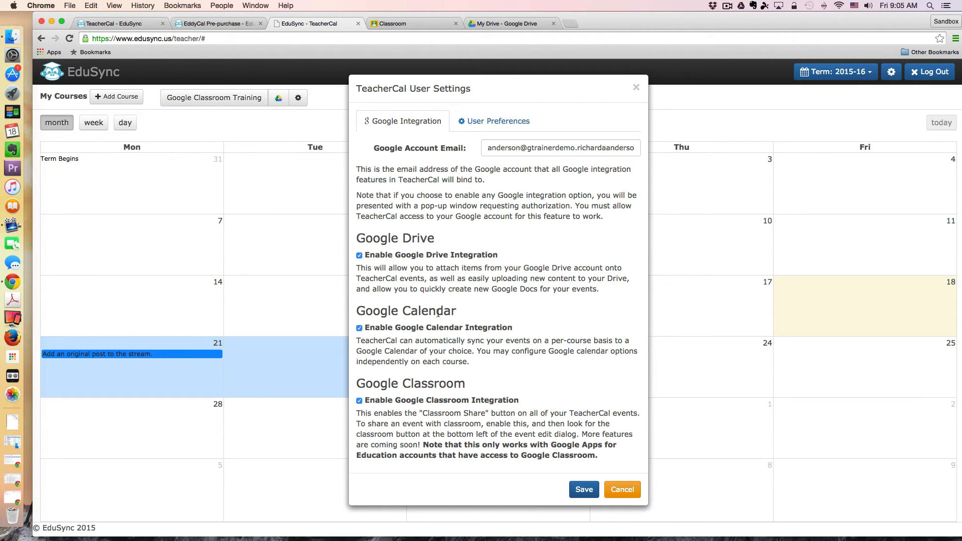
left_click(624, 493)
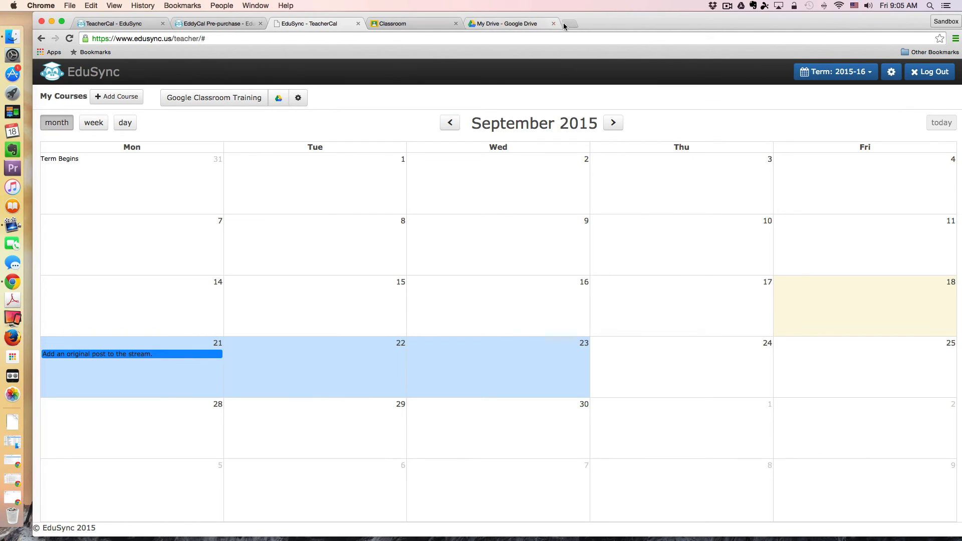
Open Google Calendar from Google Drive and view the week of Sep 20–26, 2015 with the Homework Calendar displayed
left_click(525, 23)
left_click(769, 74)
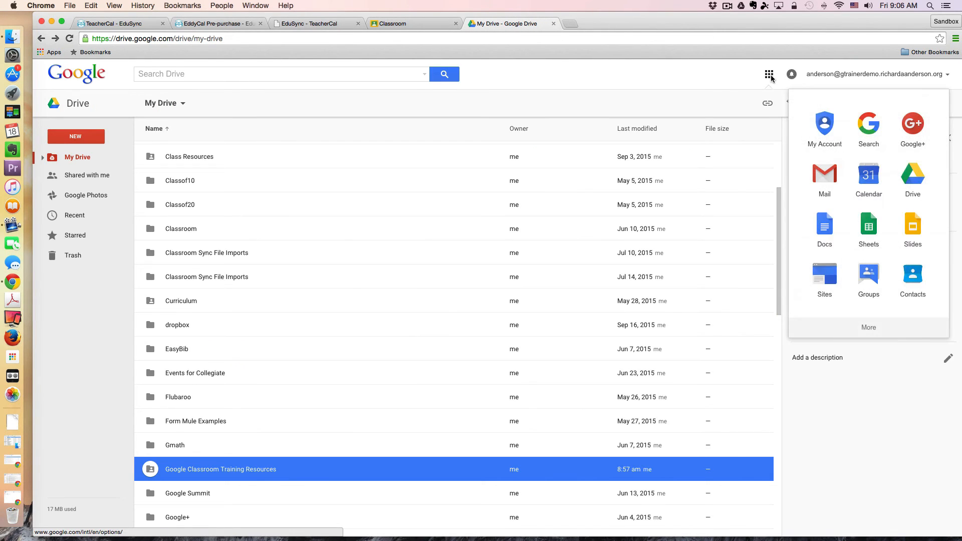
left_click(858, 173)
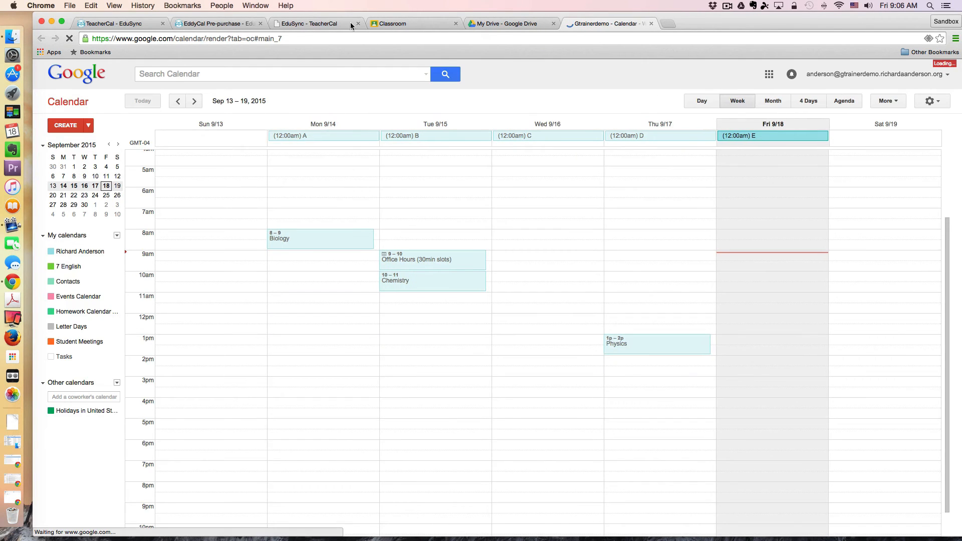
left_click(86, 314)
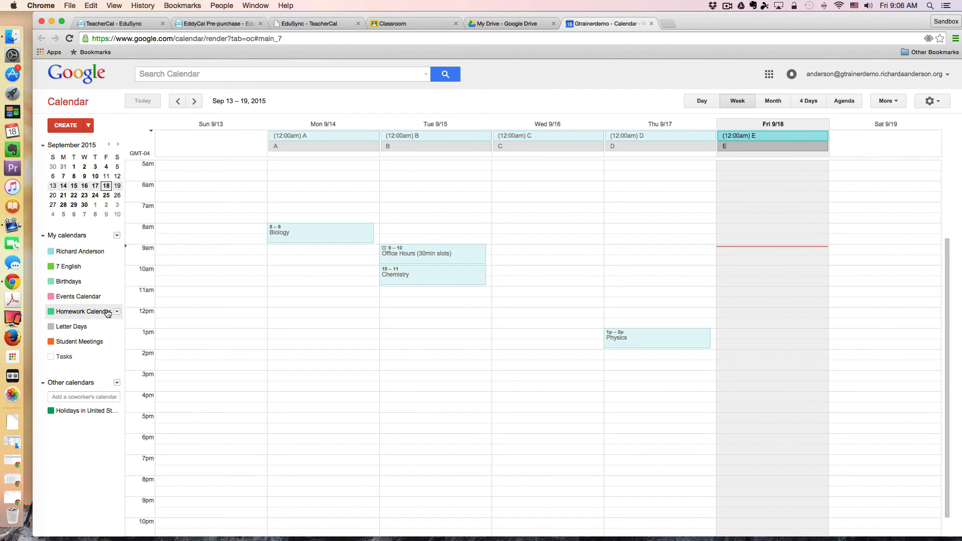
left_click(195, 101)
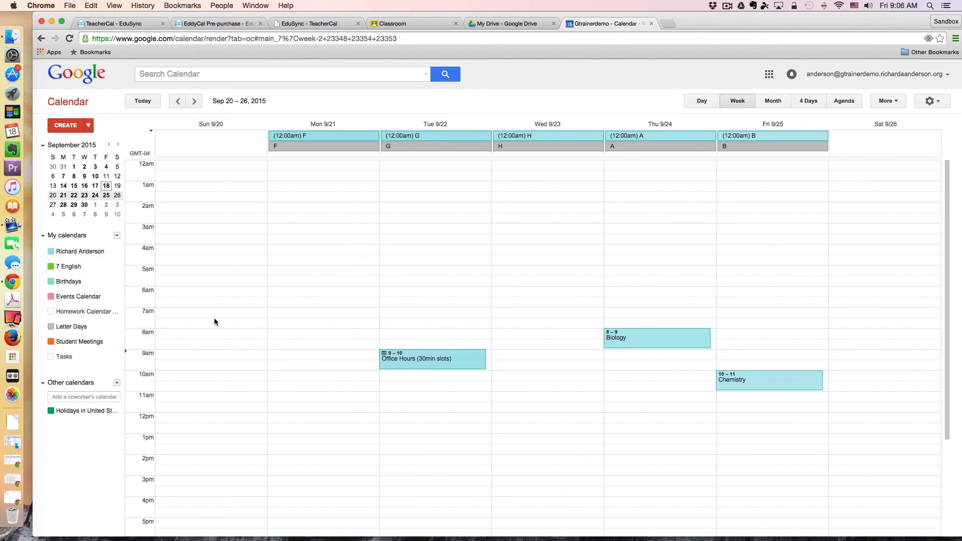
left_click(51, 312)
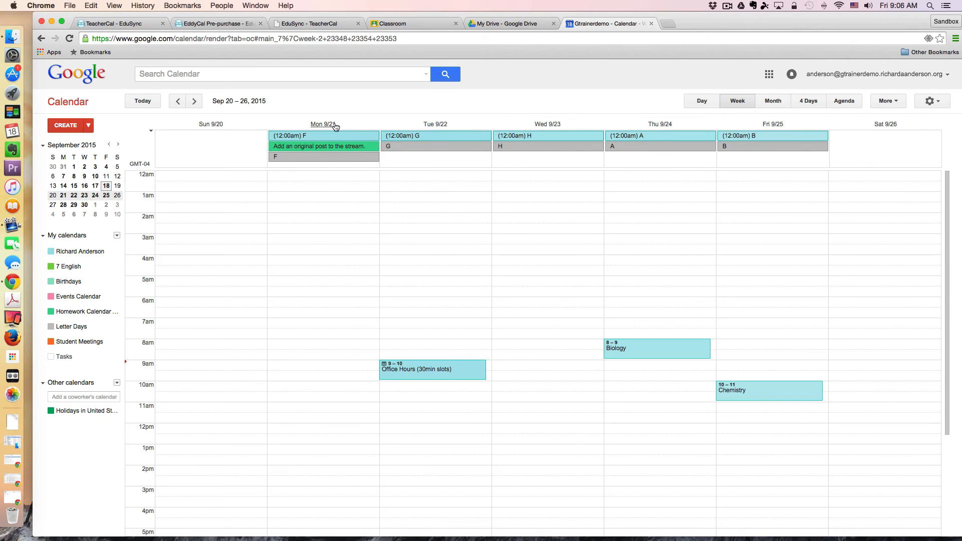
Inspect the full details of the "Add an original post to the stream." event and view its linked EduSync source page
left_click(375, 148)
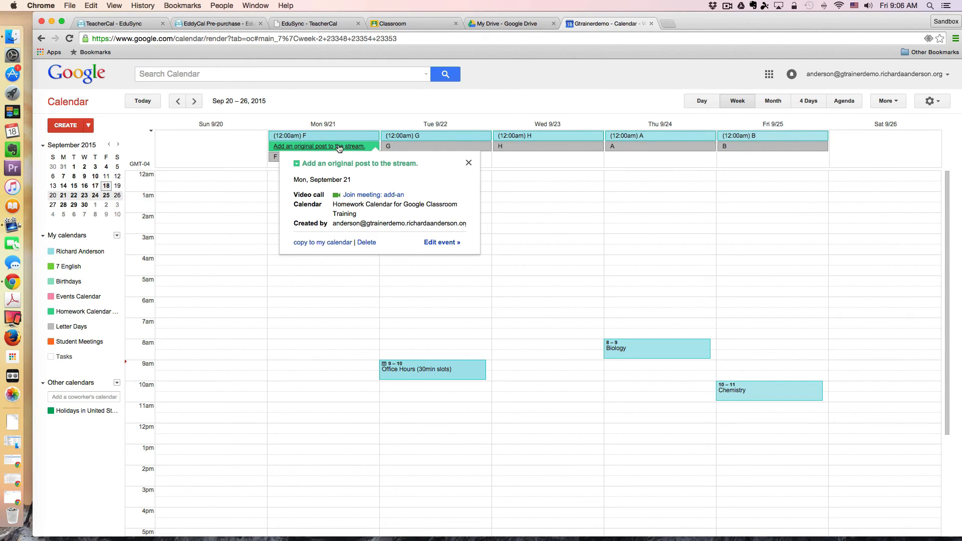
left_click(440, 244)
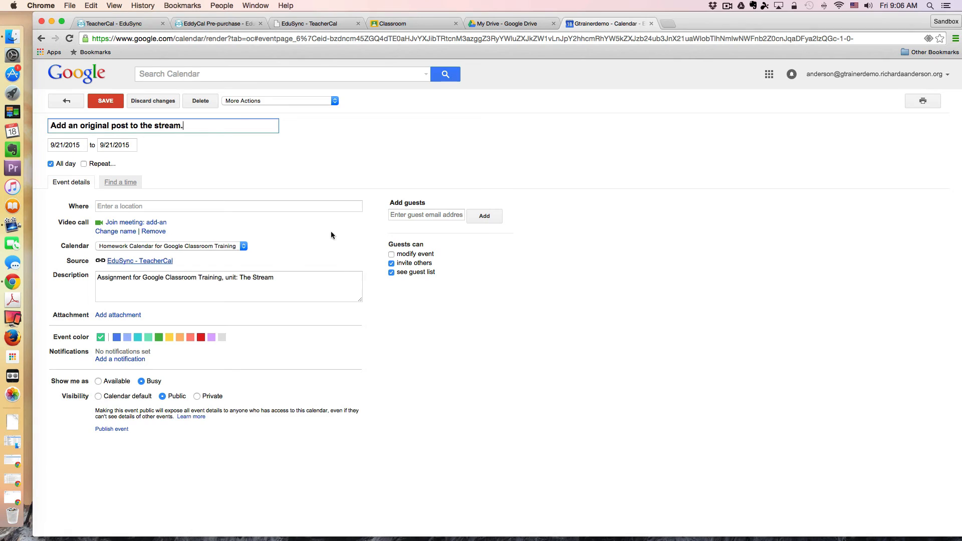
left_click(141, 261)
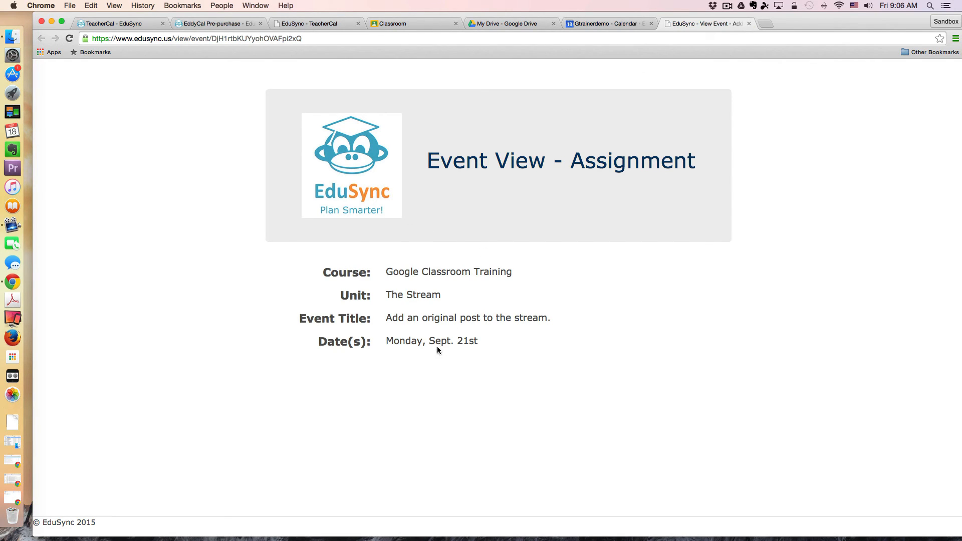
left_click(749, 24)
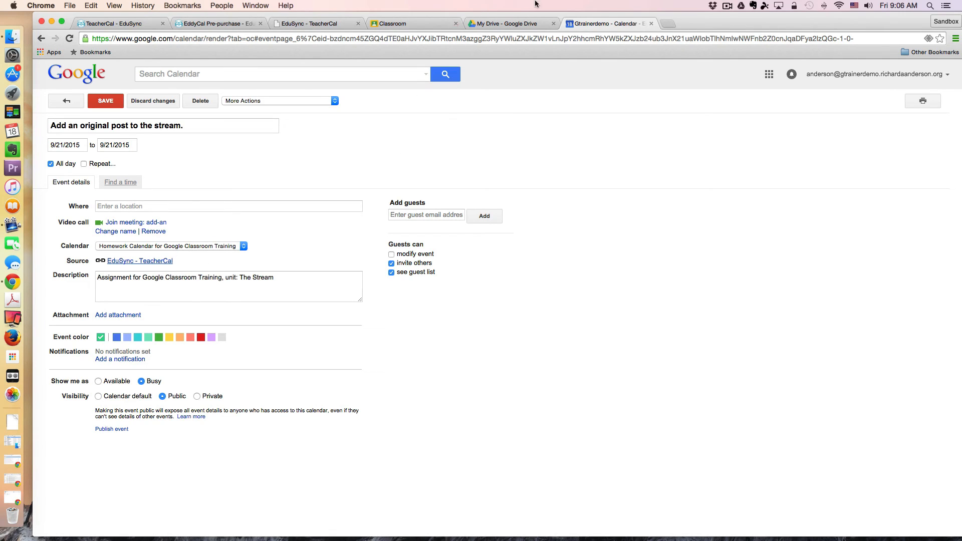
Switch to the EddyCal page on the EduSync site and read the section on how EddyCal works
left_click(522, 23)
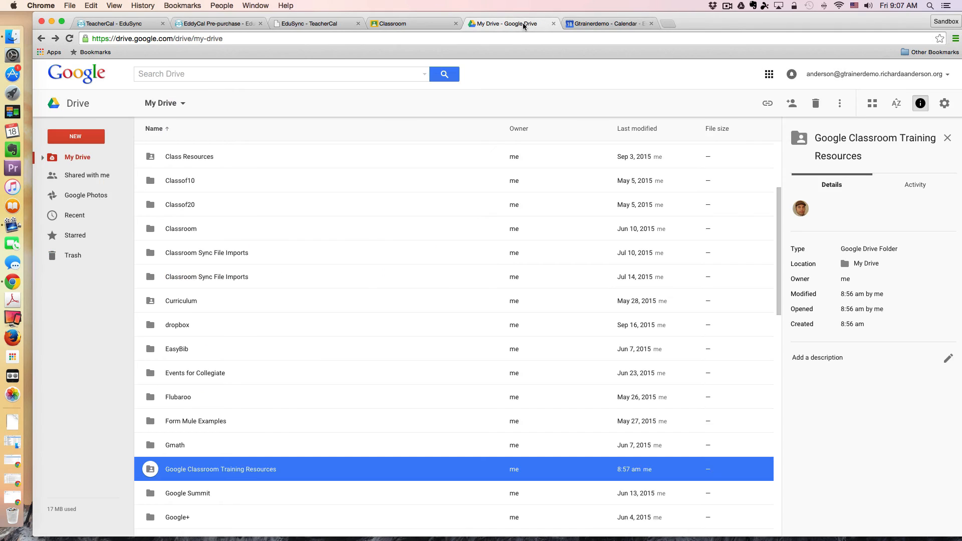
left_click(440, 23)
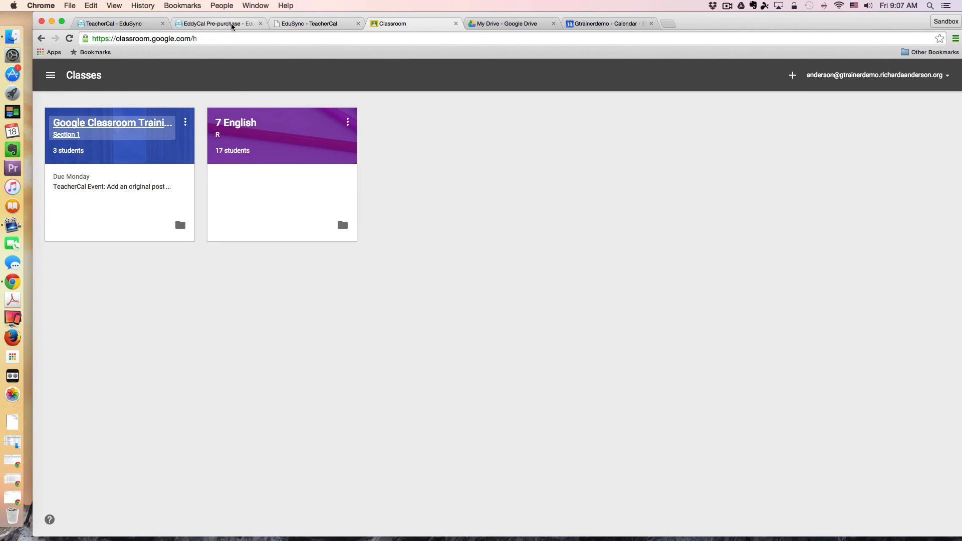
left_click(317, 26)
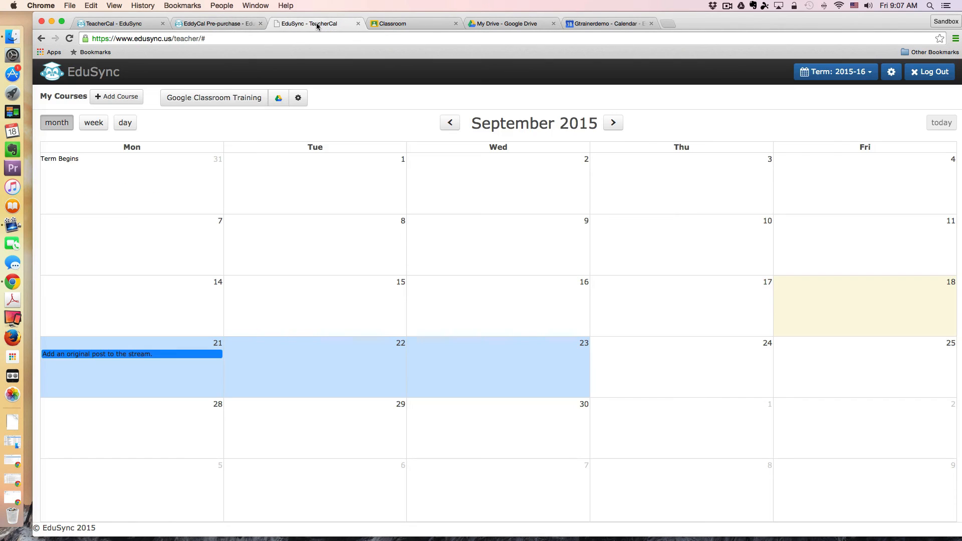
left_click(201, 22)
scroll(342, 129, "up", 2)
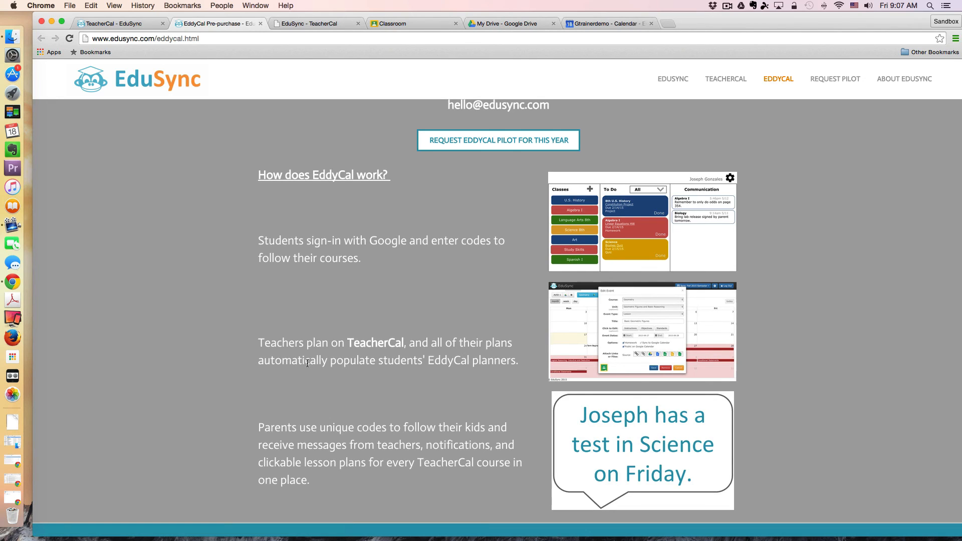
scroll(438, 367, "down", 2)
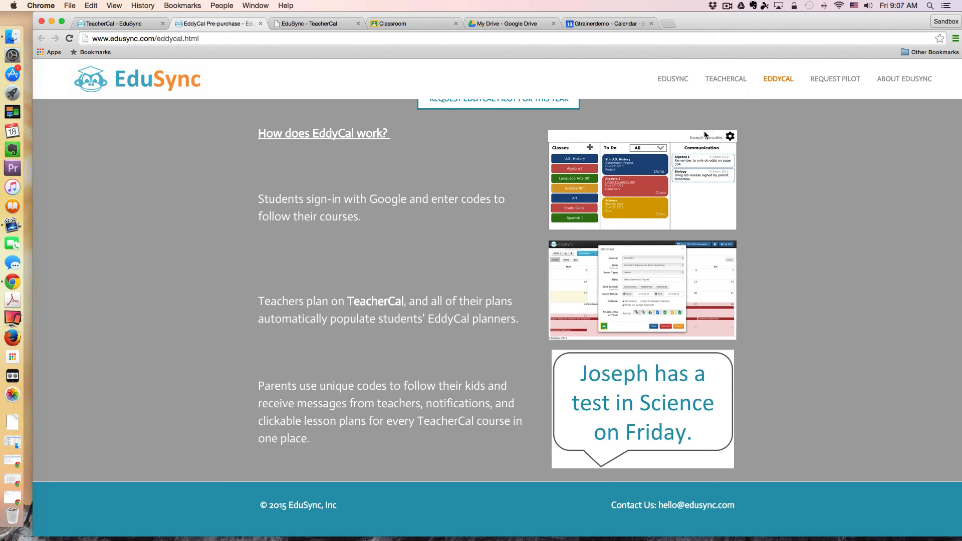
left_click(412, 24)
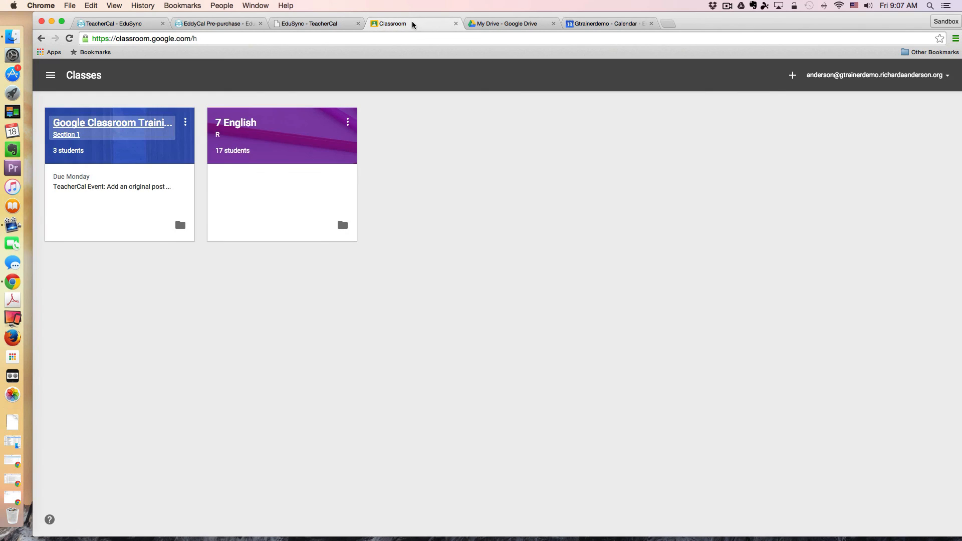
left_click(521, 23)
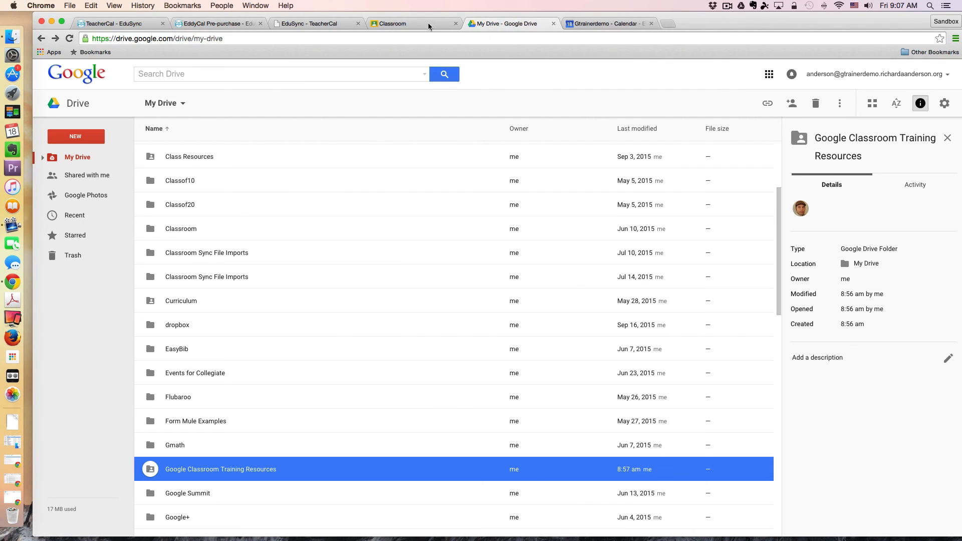
left_click(411, 24)
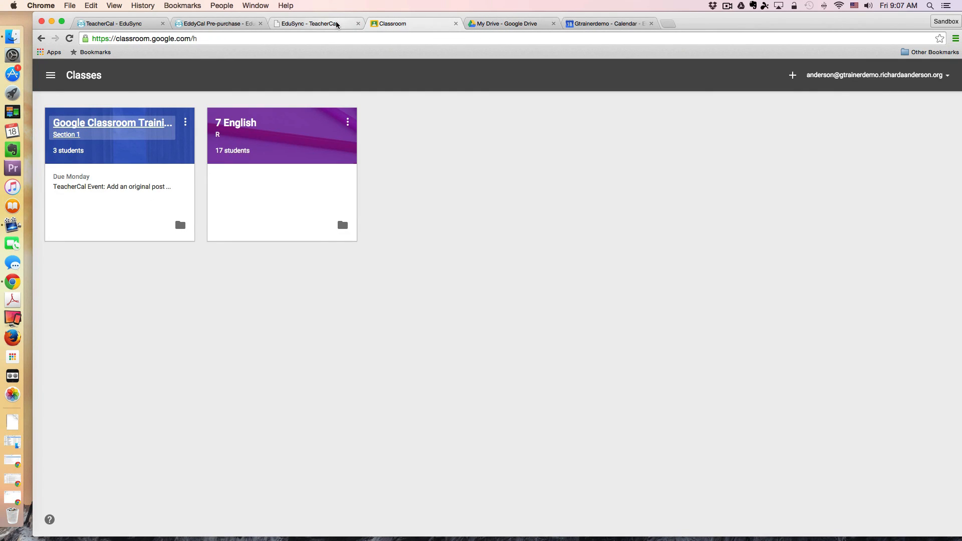
left_click(336, 23)
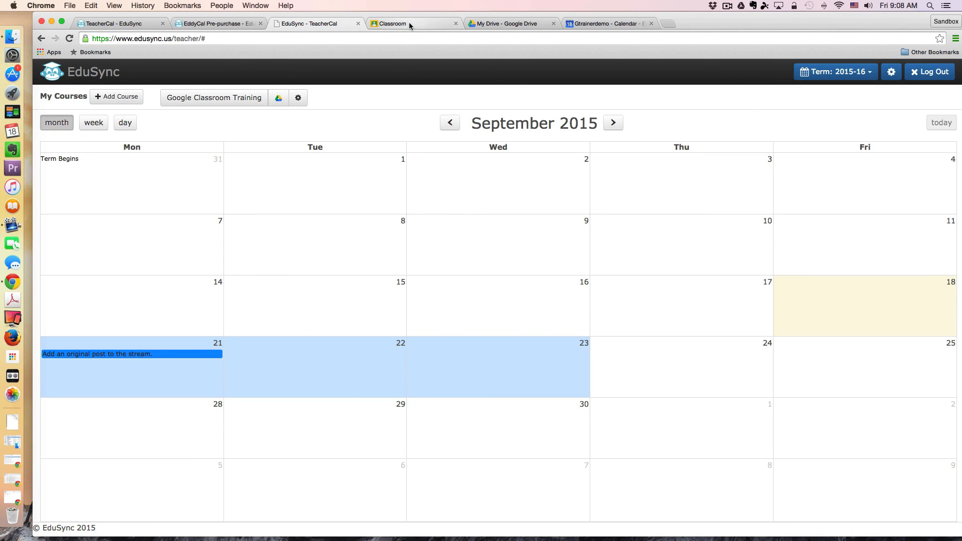